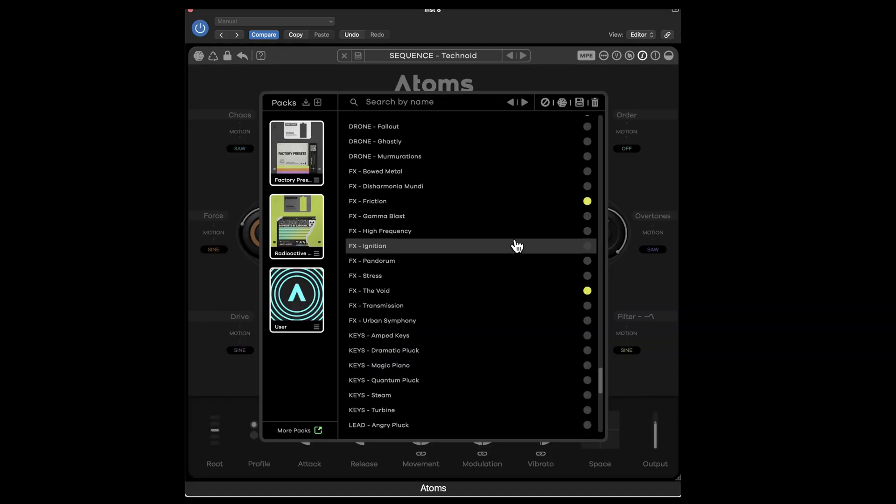
Load the FX - The Void preset and follow it with FX - Friction, closing the preset browser after each.
scroll(515, 244, up, 1)
click(428, 308)
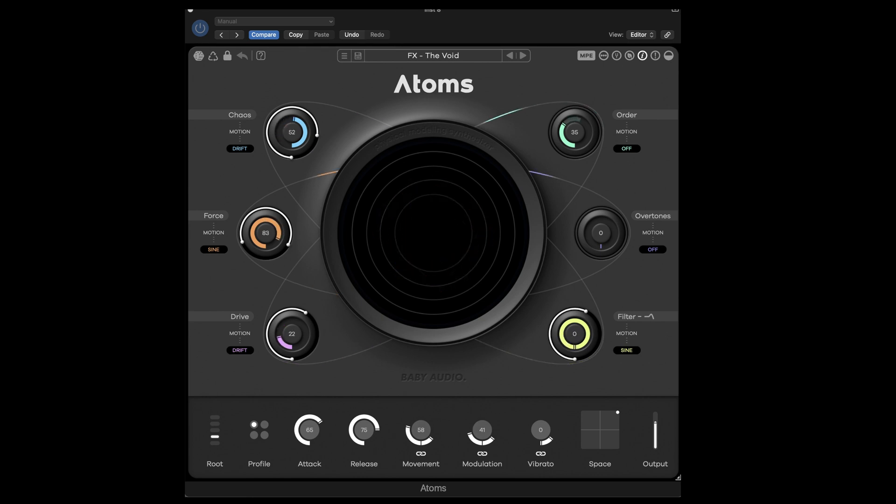
click(448, 55)
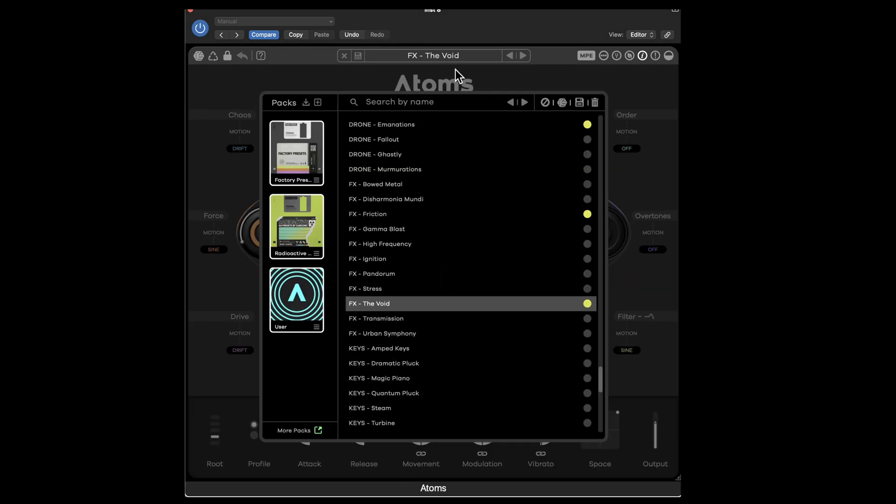
click(432, 214)
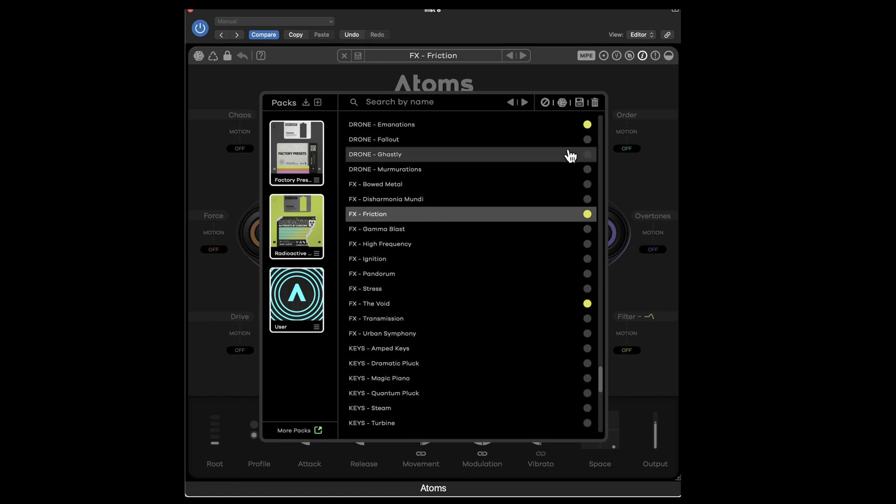
click(626, 96)
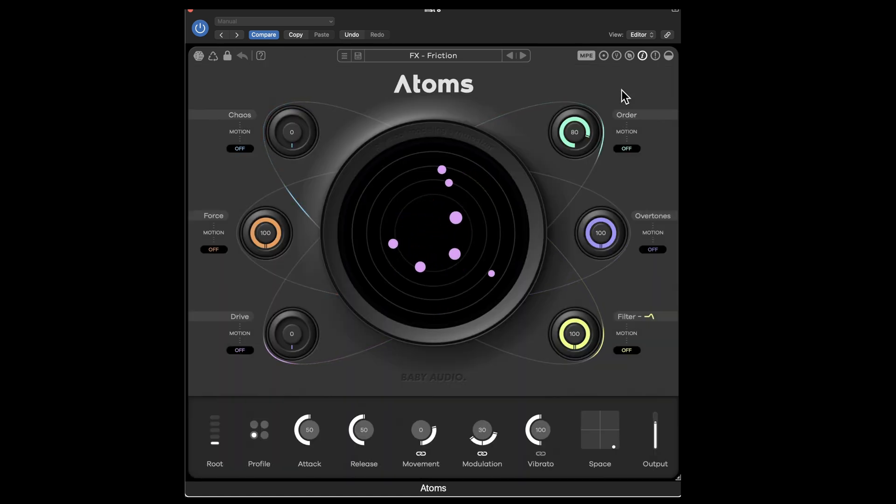
Load the DRONE - Emanations preset and follow it with BASS - Hit And Miss from the Radioactive Expansion Pack.
click(444, 59)
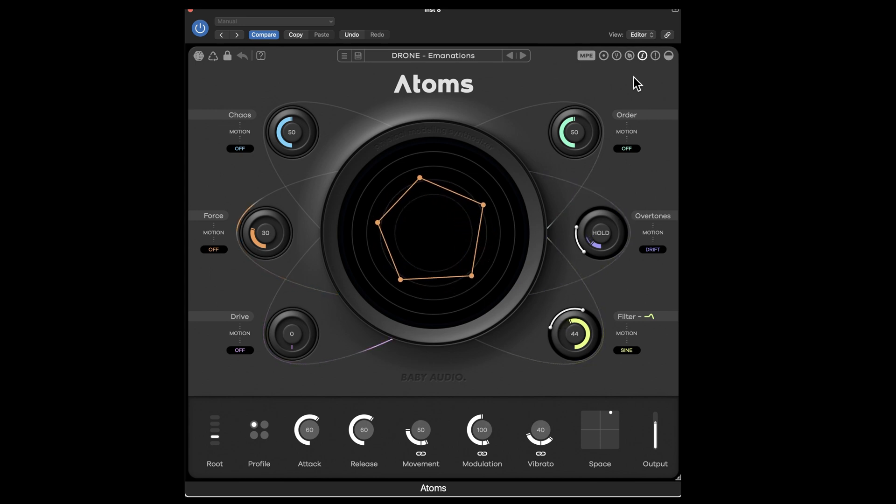
click(469, 59)
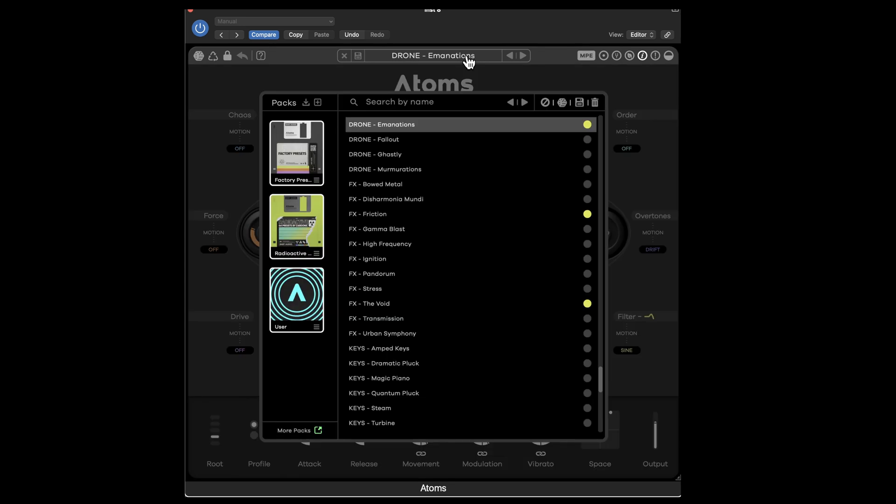
scroll(486, 226, up, 5)
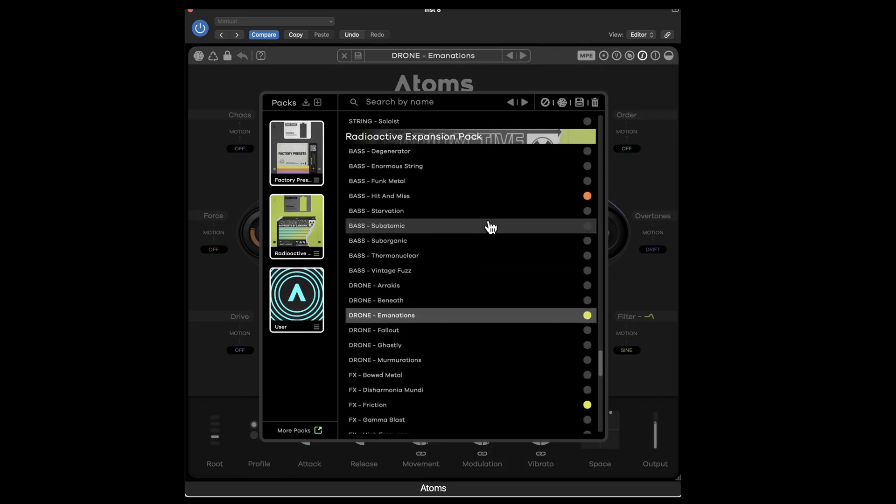
click(430, 200)
click(635, 81)
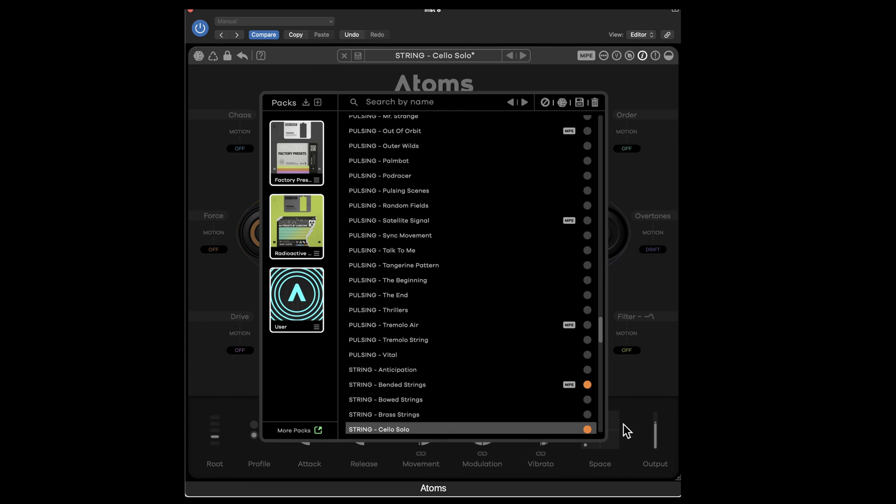
Load the STRING - Bended Strings preset and follow it with PULSING - Dark Scenery, returning to the main synth view each time.
click(409, 386)
click(646, 96)
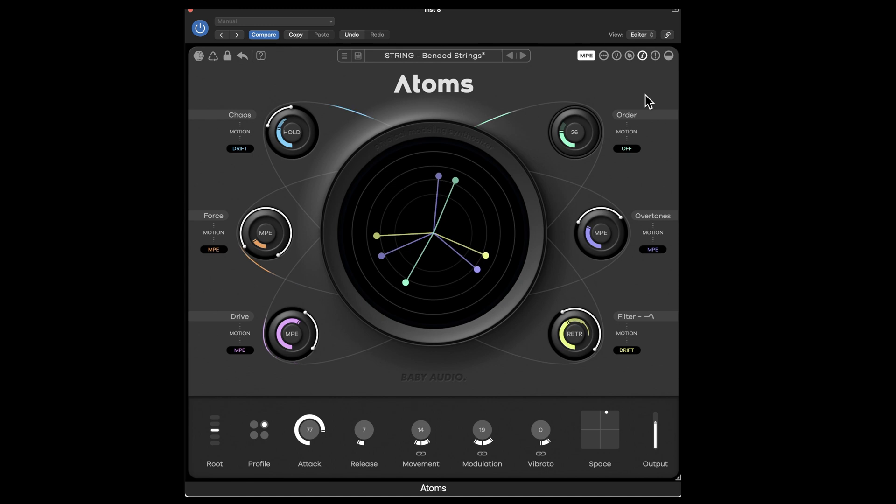
click(451, 61)
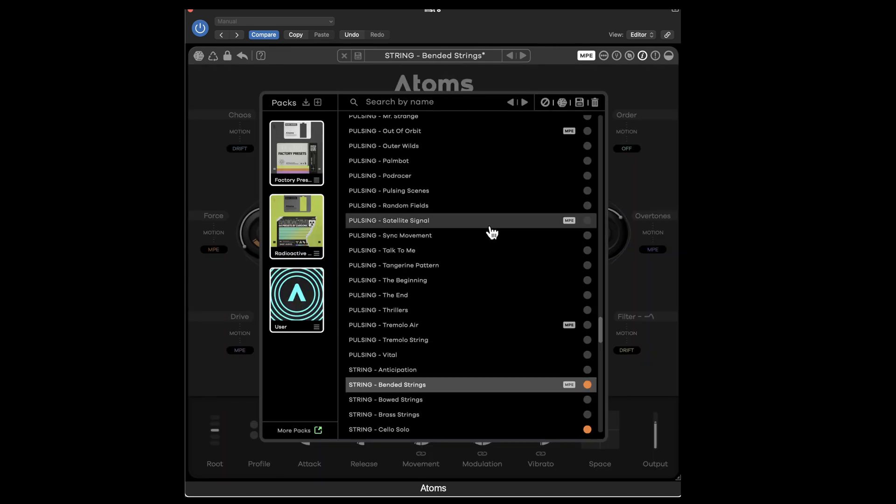
scroll(490, 231, up, 5)
click(467, 211)
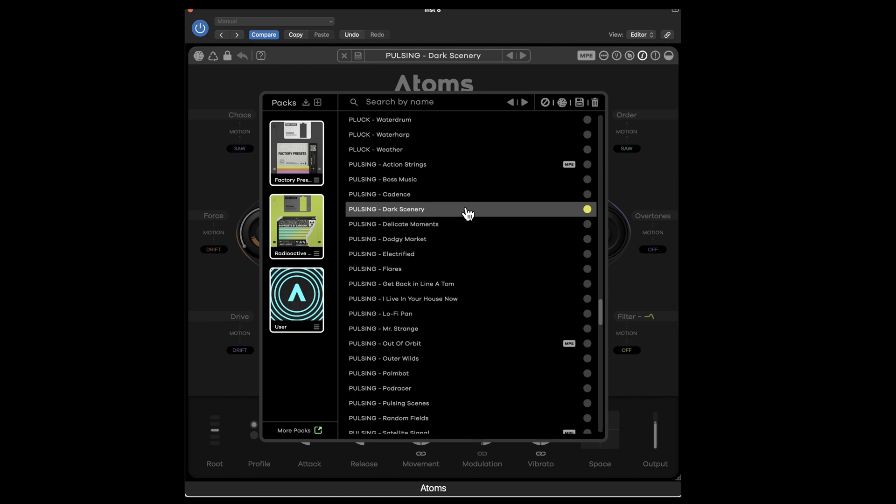
click(634, 81)
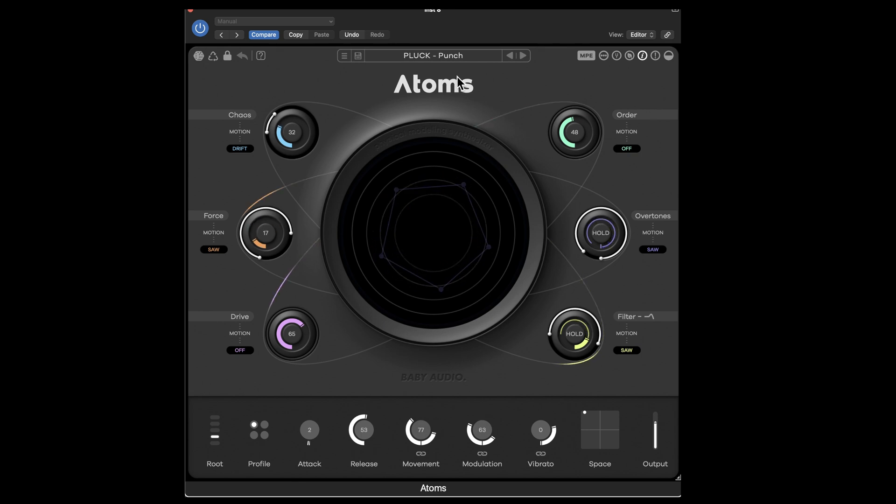
Load the PAD - Particle Bump preset and return to the main synth view.
click(446, 56)
scroll(472, 149, up, 10)
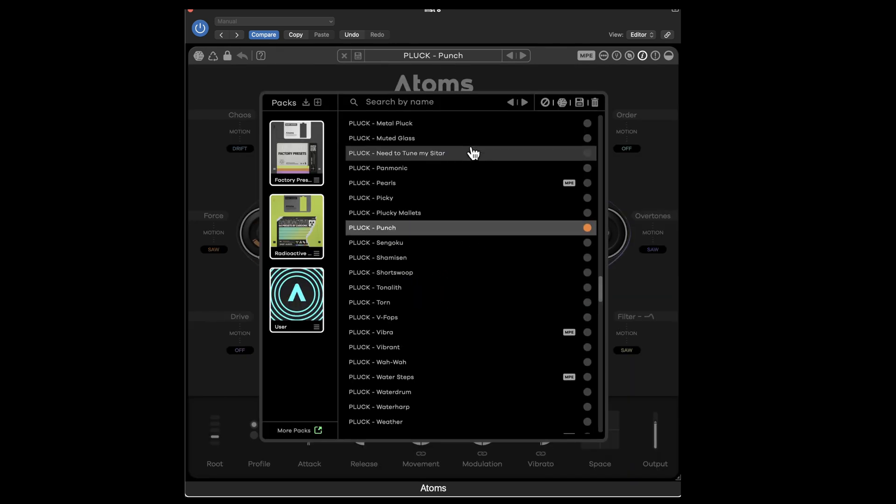
scroll(471, 152, up, 4)
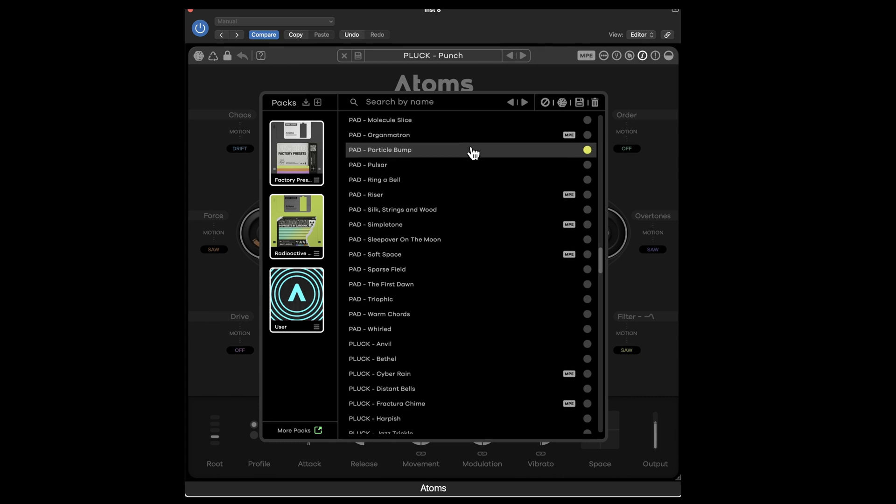
click(429, 172)
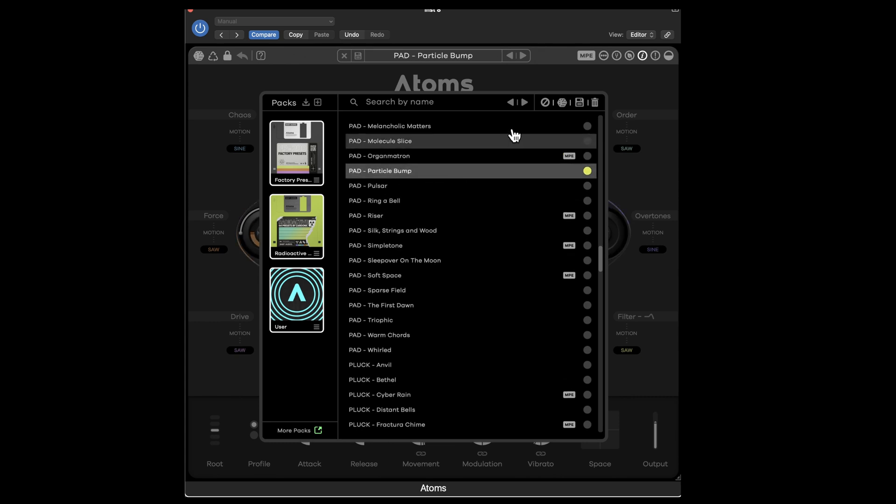
click(636, 86)
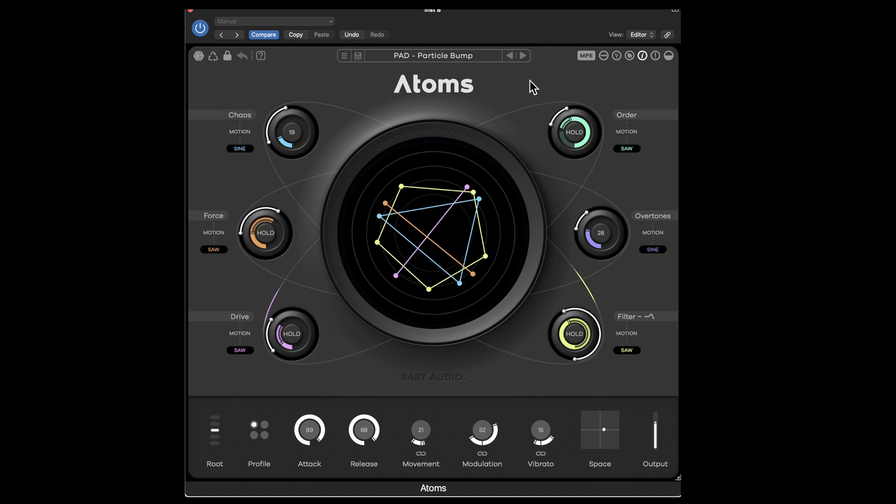
Load the PAD - Cheering preset, and step back through the pad presets to PAD - At Sunrise.
click(447, 59)
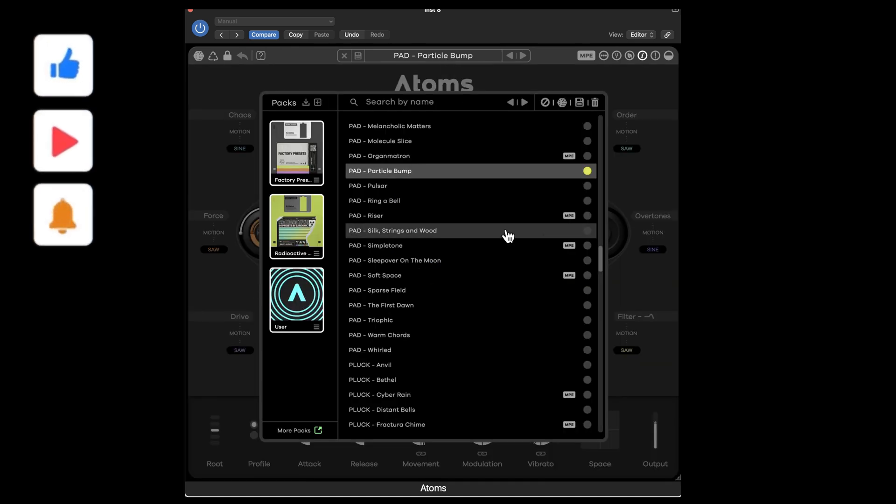
scroll(508, 234, up, 10)
scroll(508, 234, up, 1)
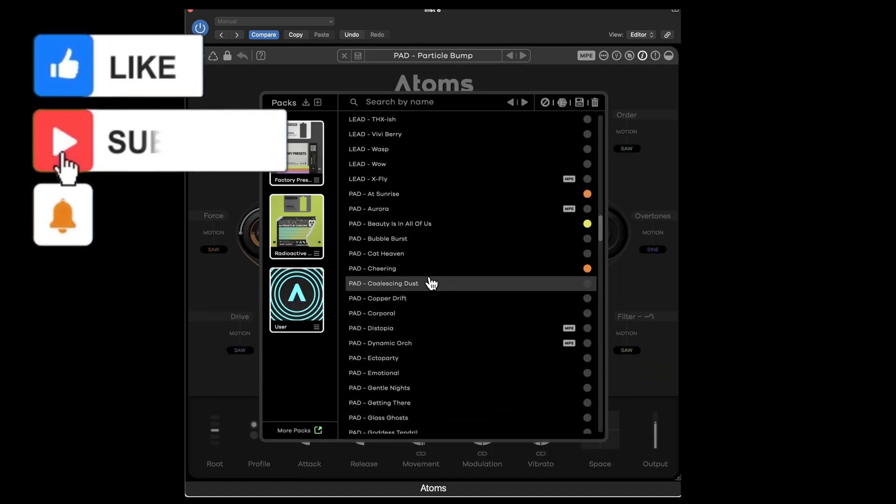
click(419, 269)
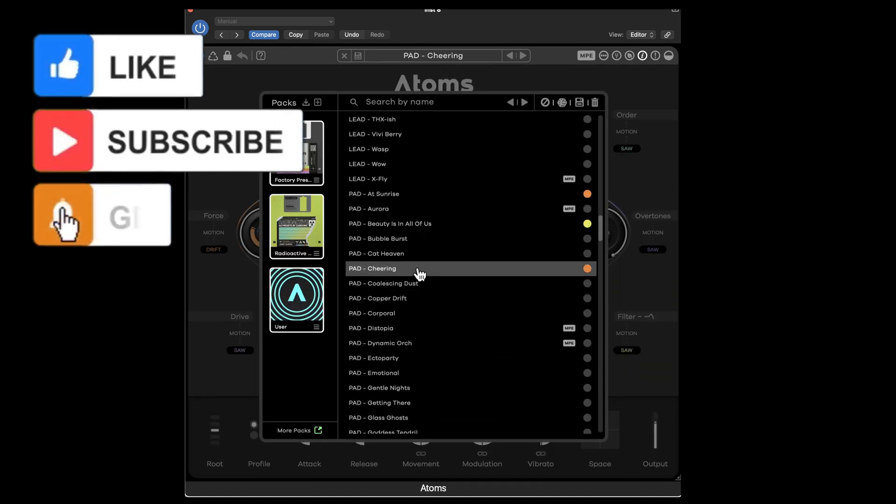
click(651, 96)
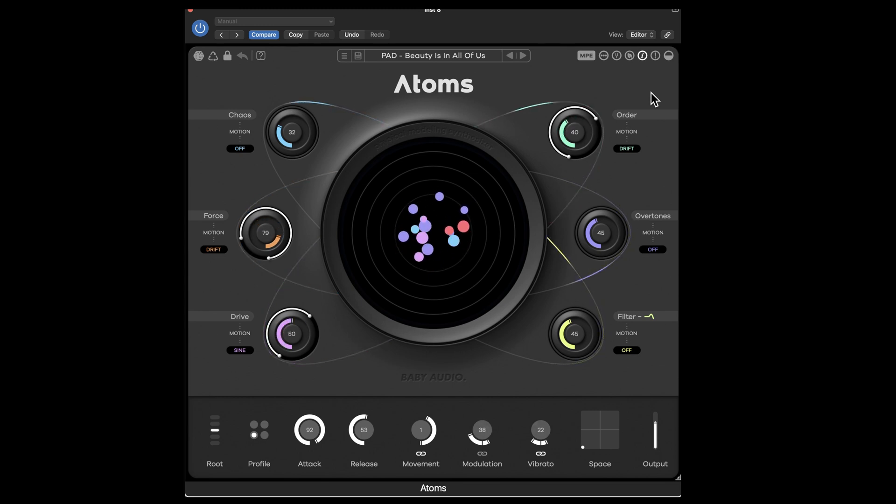
click(511, 57)
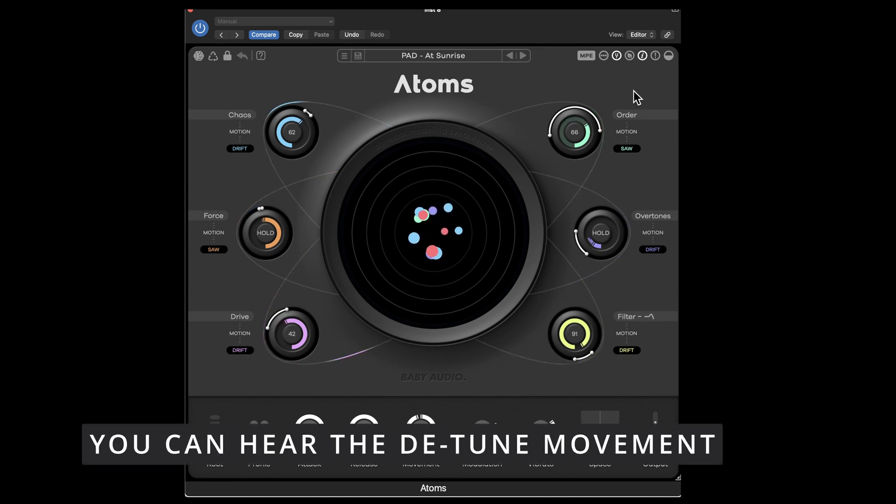
Load the LEAD - Nordic Cello Feels preset and return to the main synth view.
click(455, 56)
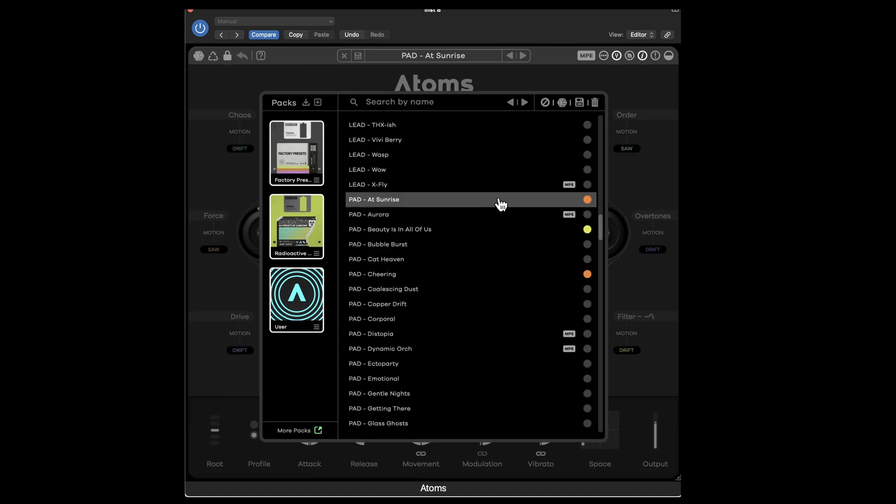
scroll(512, 408, up, 10)
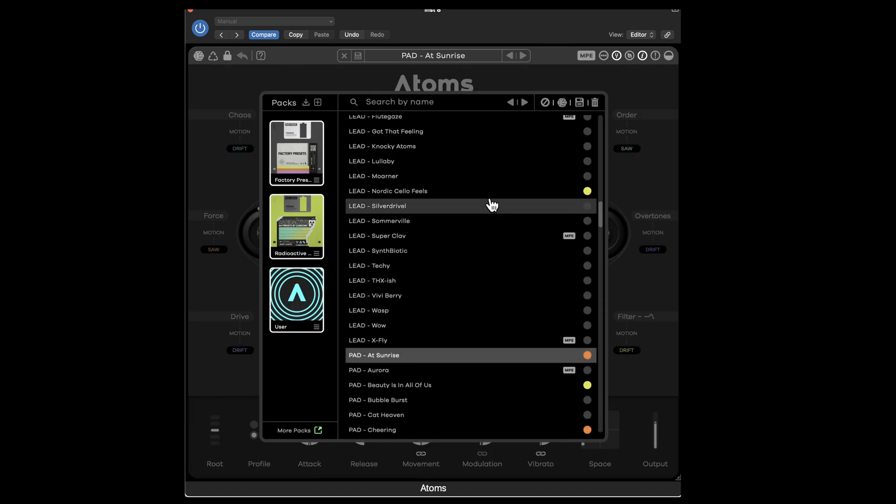
click(478, 200)
click(657, 94)
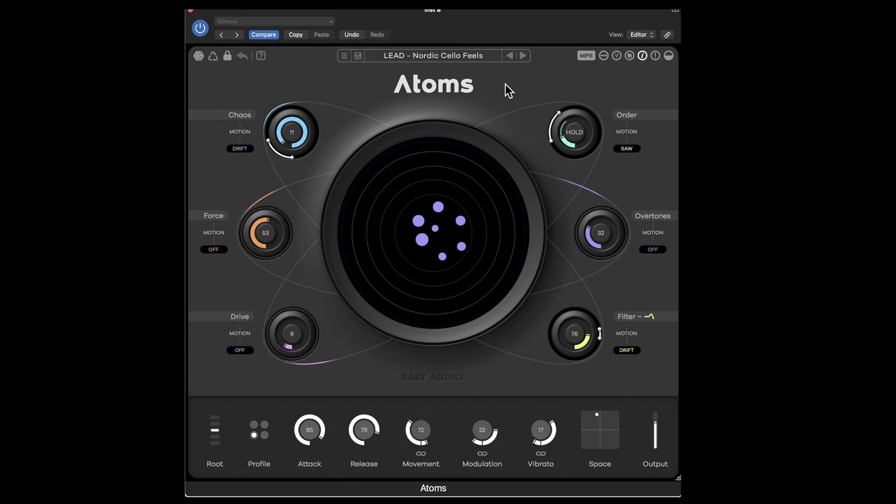
Load the LEAD - Flies Everywhere preset and follow it with LEAD - Eastish, closing the preset browser at the end.
click(457, 59)
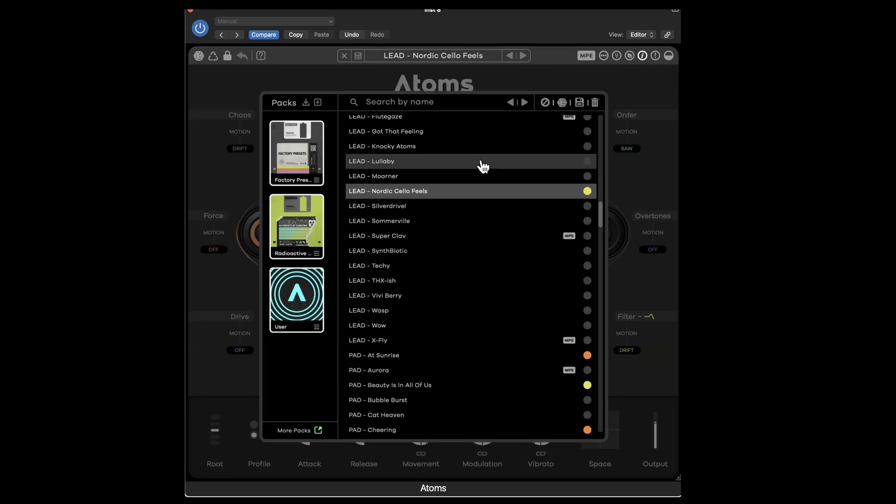
scroll(481, 167, up, 5)
click(434, 218)
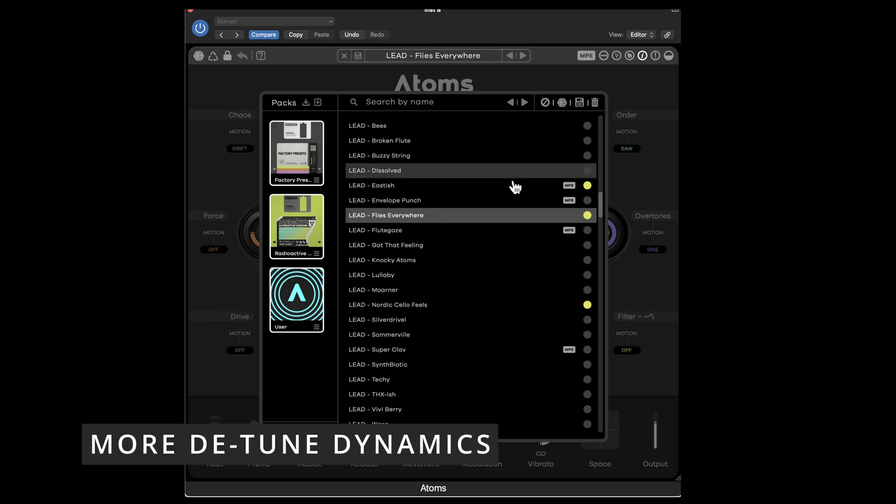
click(448, 186)
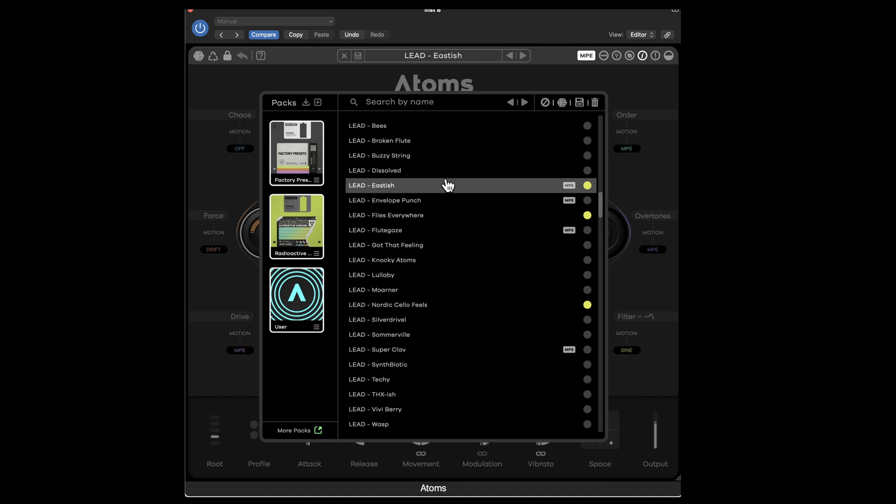
click(643, 82)
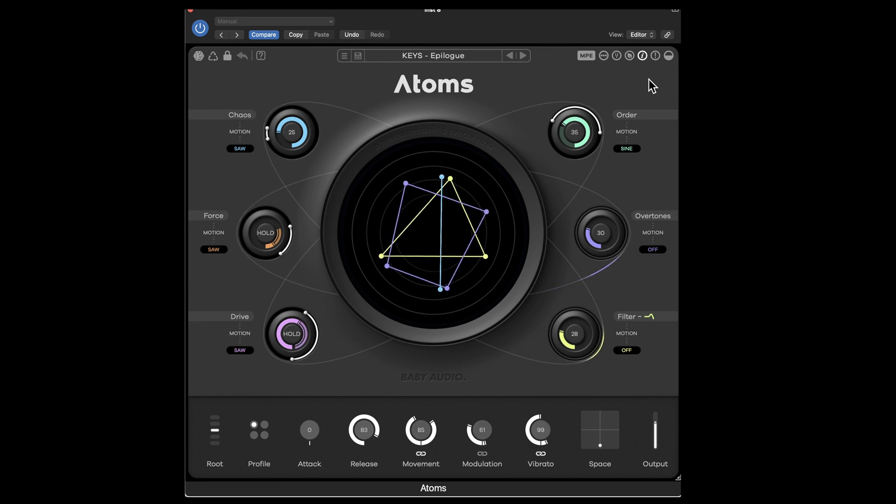
Load the KEYS - Cytara preset and close the preset browser.
click(448, 60)
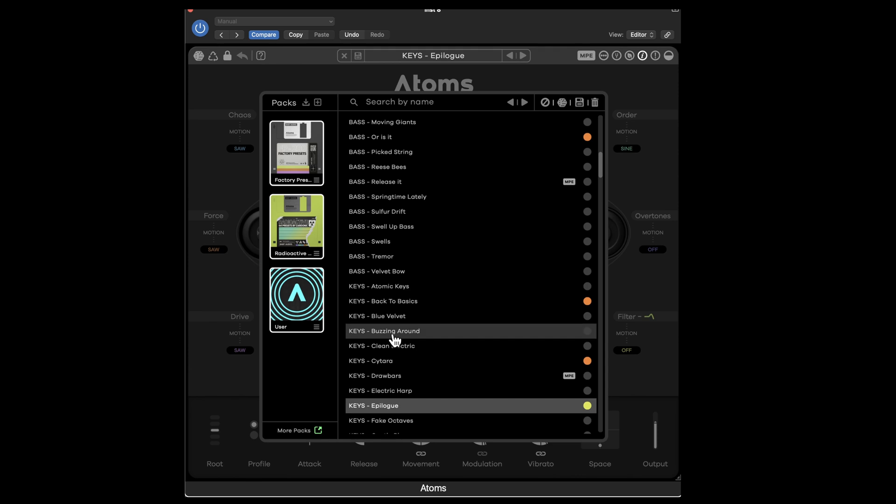
click(393, 366)
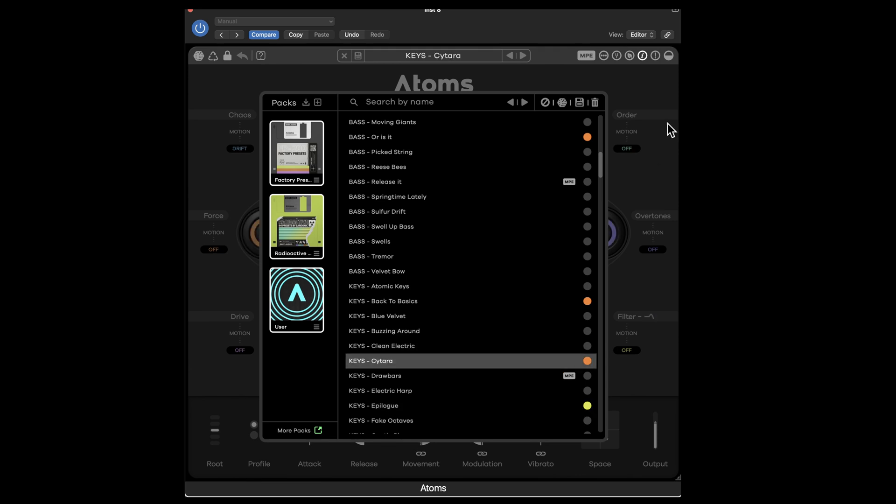
click(658, 105)
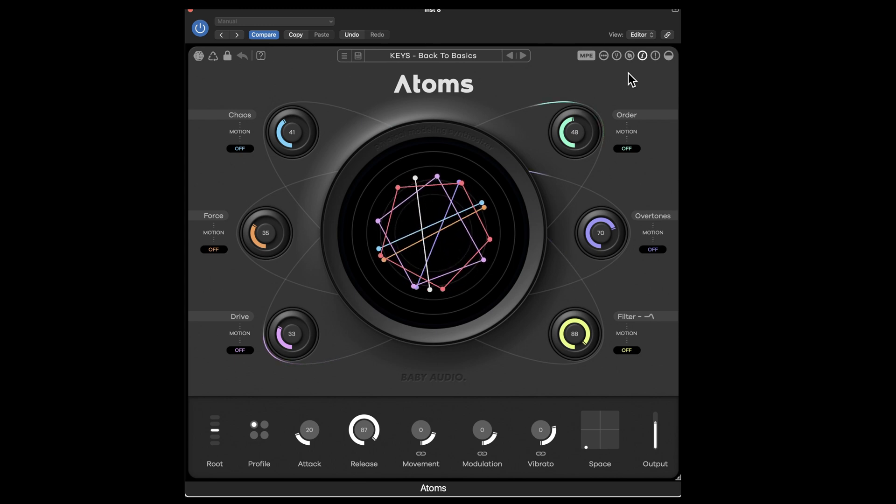
Load the BASS - Or is it preset and close the preset browser.
click(462, 56)
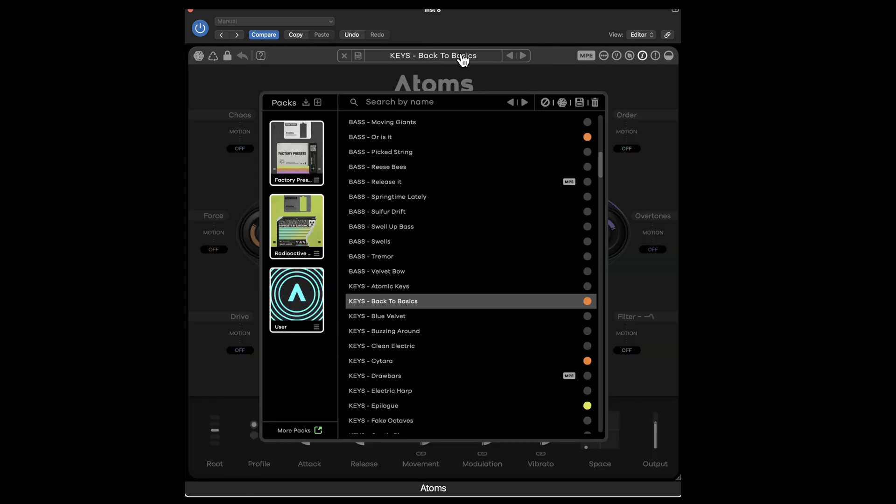
click(414, 139)
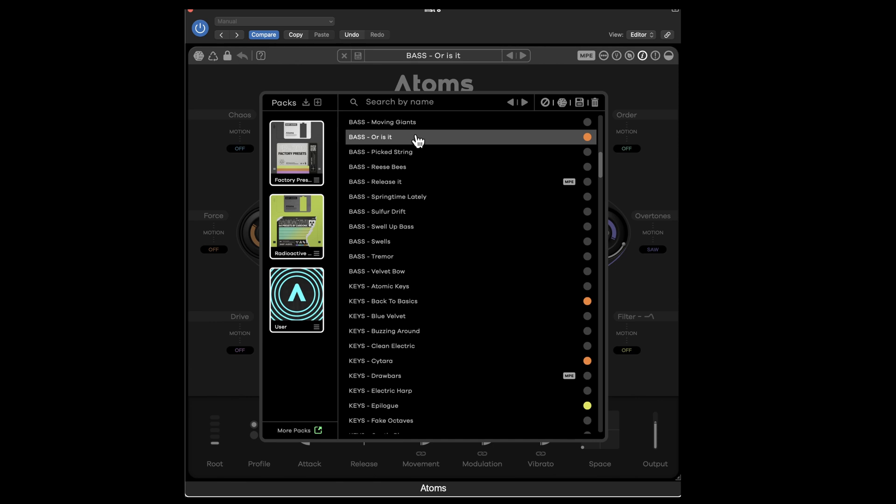
click(647, 95)
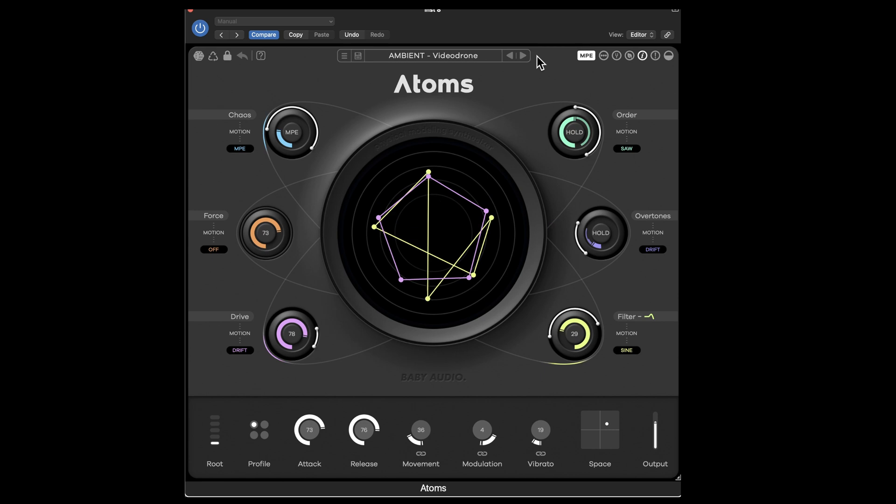
Load the AMBIENT - Impact Braam preset and close the preset browser.
click(450, 59)
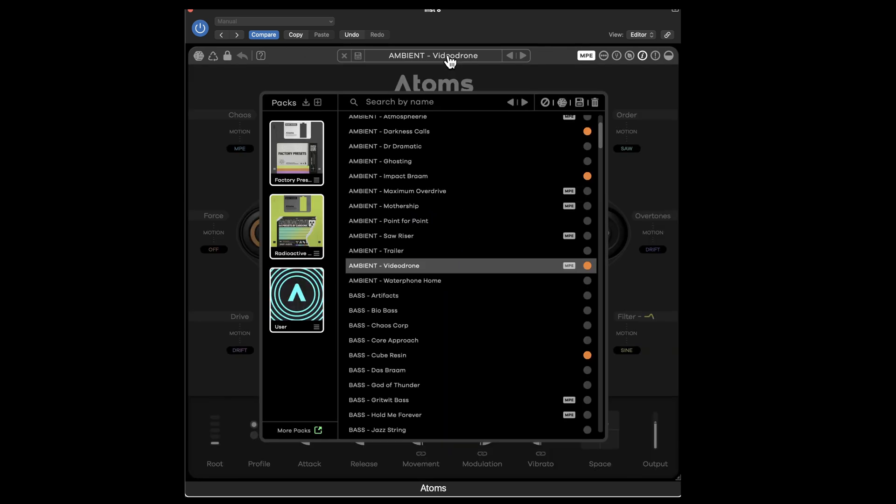
click(442, 178)
click(617, 102)
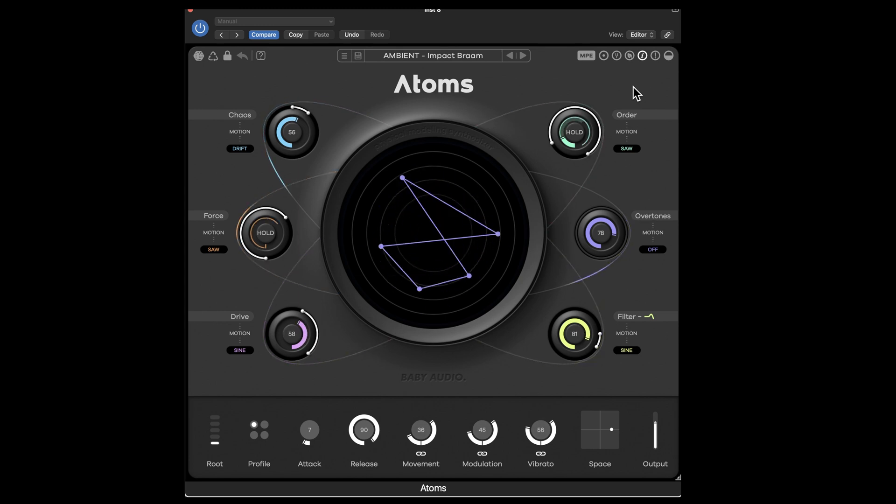
Load the AMBIENT - Darkness Calls preset and close the preset browser.
click(466, 56)
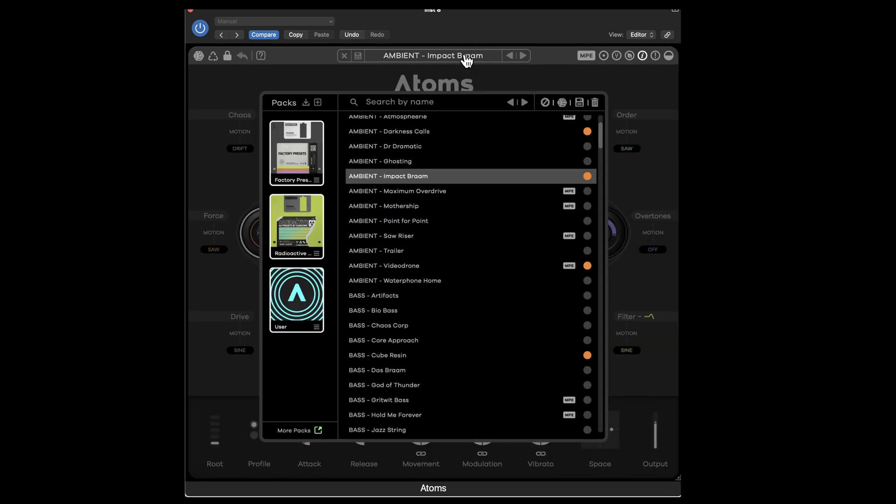
click(423, 132)
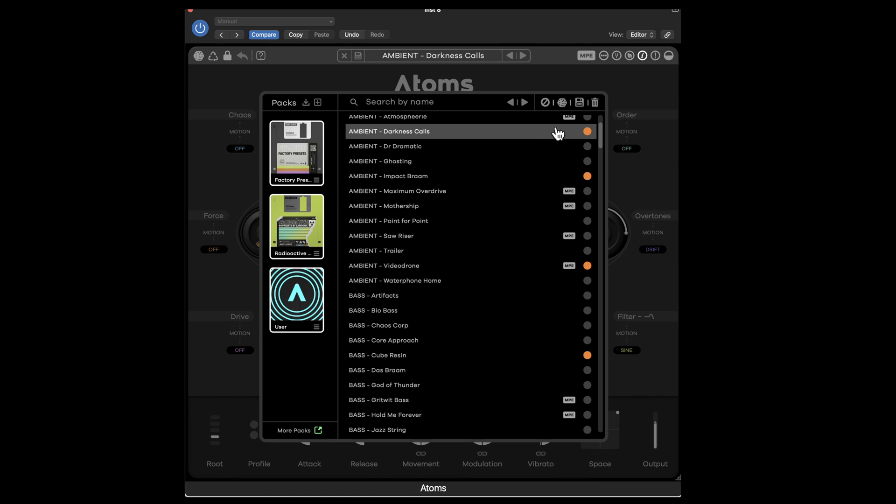
click(658, 97)
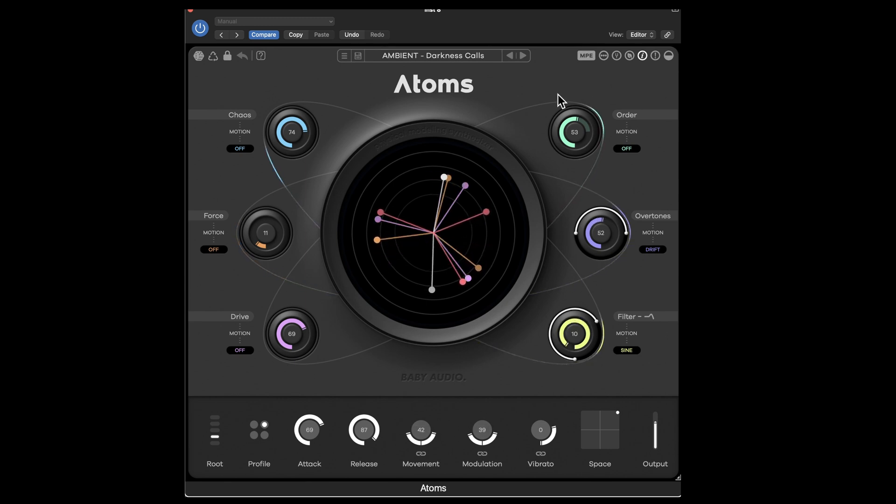
Reopen the preset browser and go to the start of the Factory Presets list.
click(467, 59)
scroll(488, 220, up, 3)
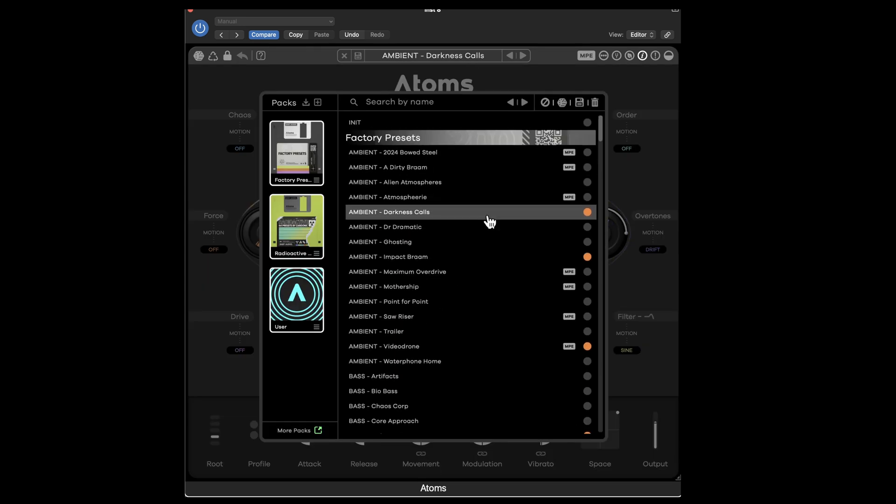